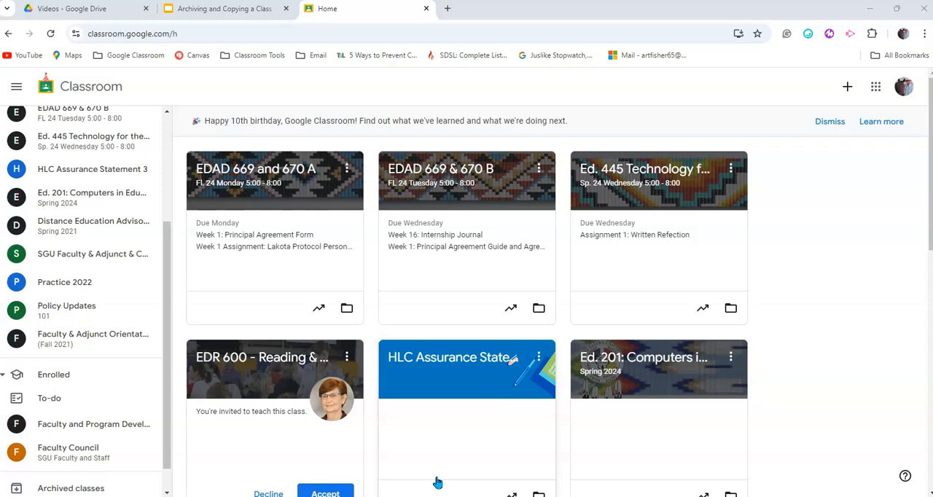
- Archive the Ed. 201 Spring 2024 class from the class home page
left_click(731, 357)
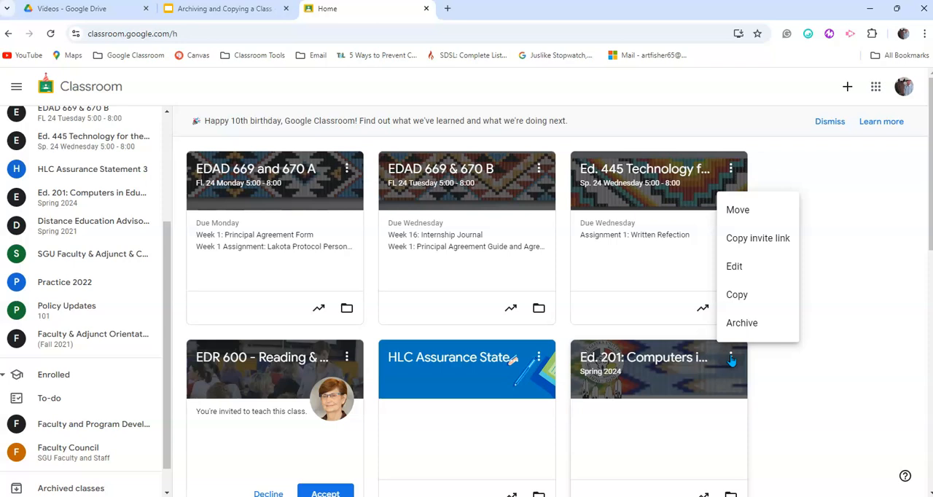
left_click(741, 325)
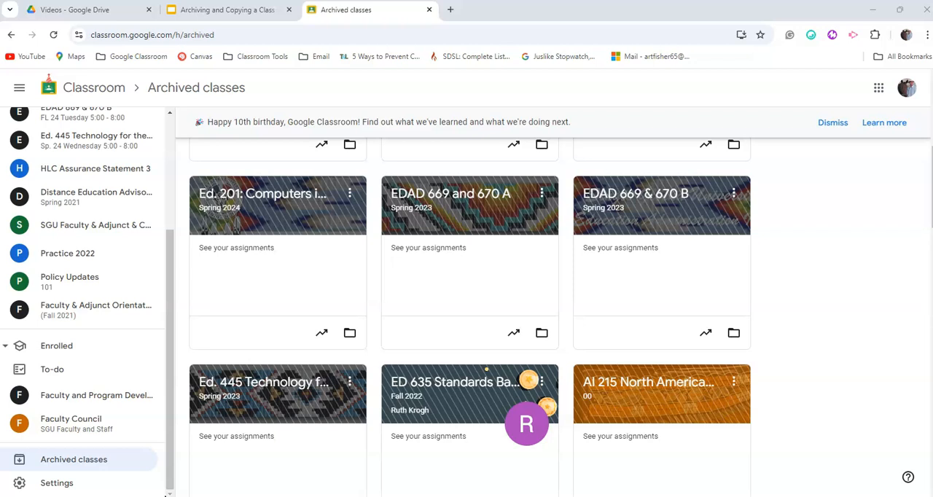
- Copy the archived Ed. 201 Spring 2024 class as "Ed. 201: Computers in Education" with the section Fall 2024
left_click(351, 195)
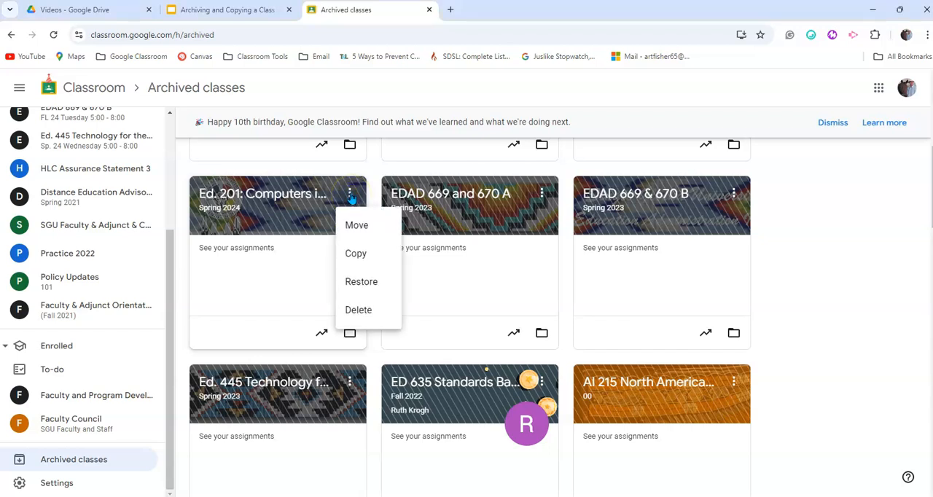
left_click(354, 255)
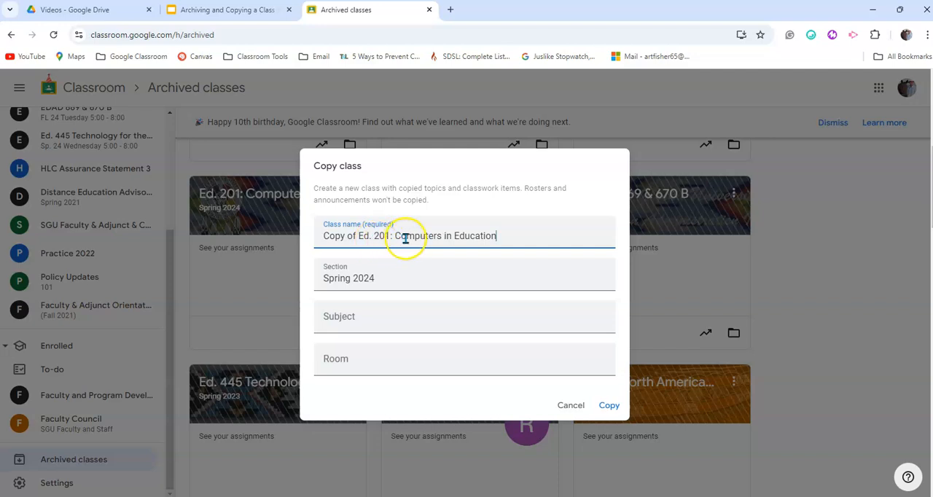
left_click(351, 279)
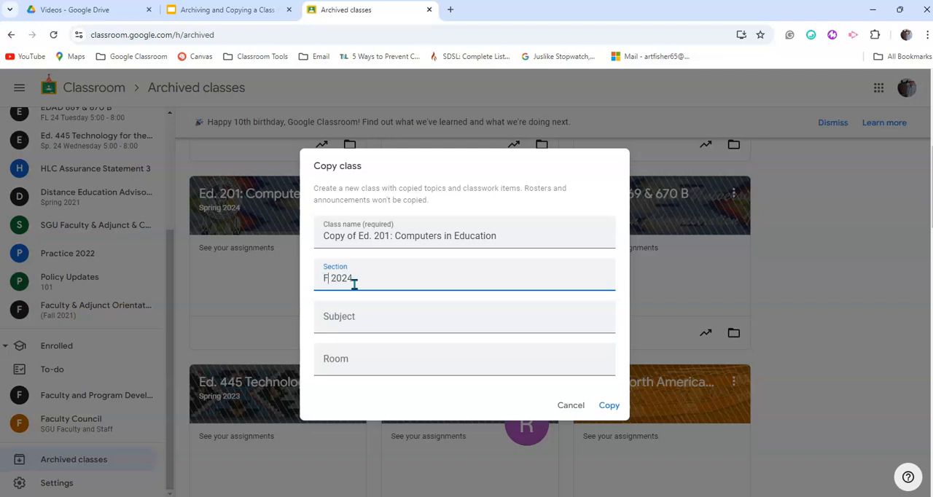
left_click(358, 235)
key("BackSpace")
key("BackSpace")
key("BackSpace")
key("BackSpace")
key("BackSpace")
key("BackSpace")
key("BackSpace")
key("BackSpace")
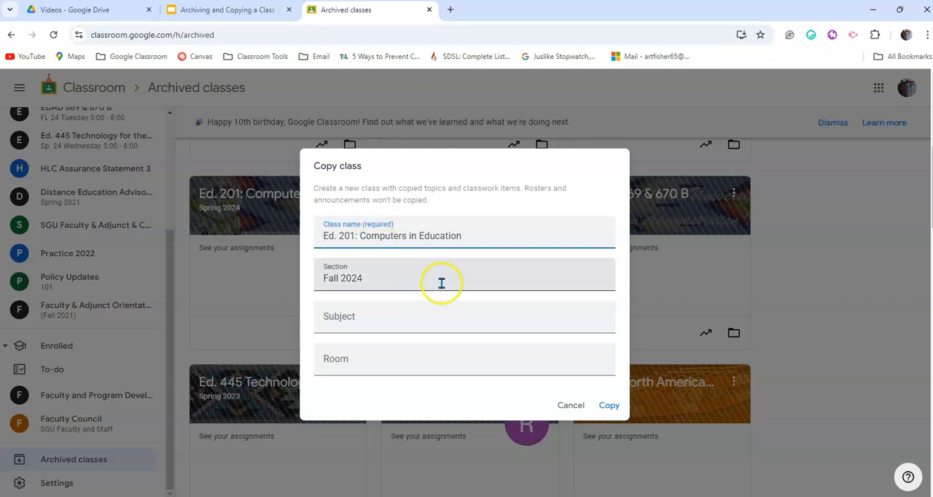
left_click(610, 411)
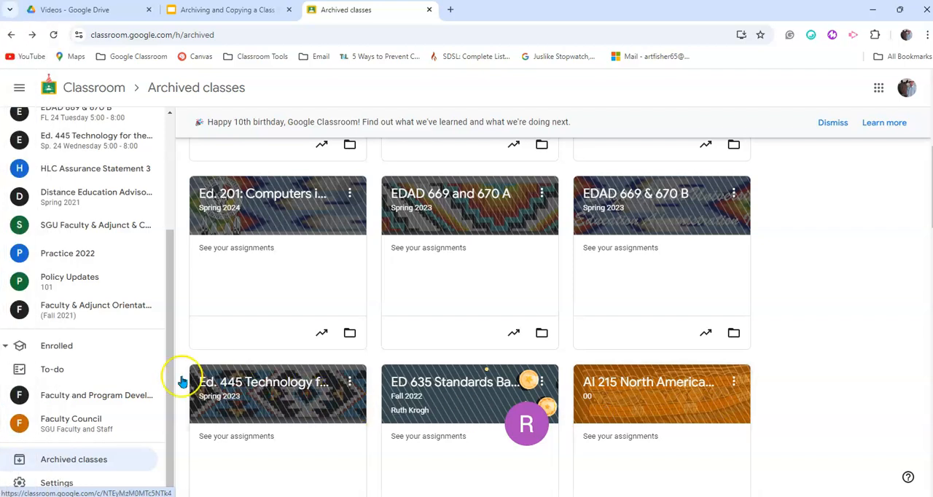
- Open the Fall 2024 Ed. 201 class from the home page and review its stream and its teacher and student lists
left_click(99, 90)
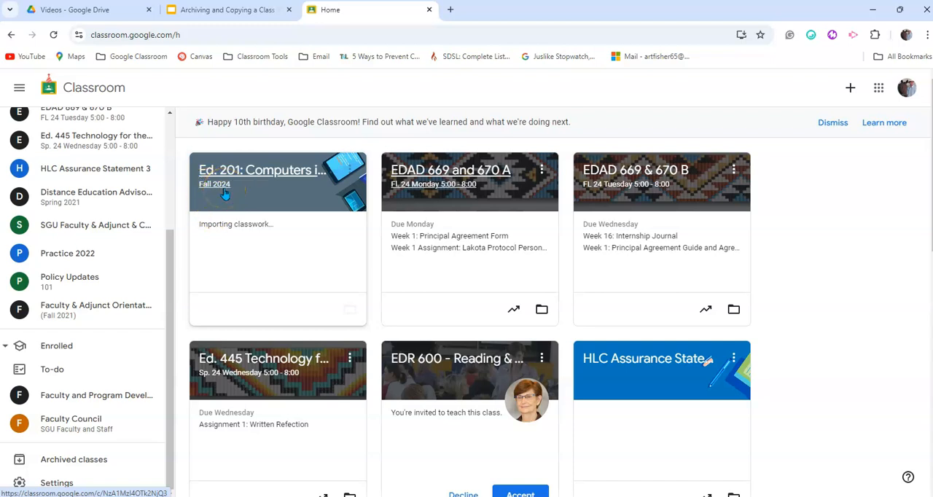
left_click(254, 175)
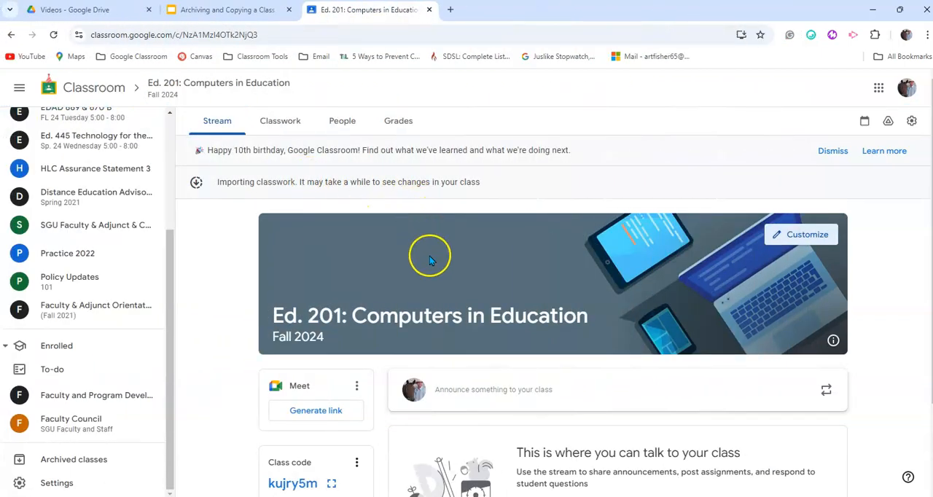
scroll(510, 379, "down", 2)
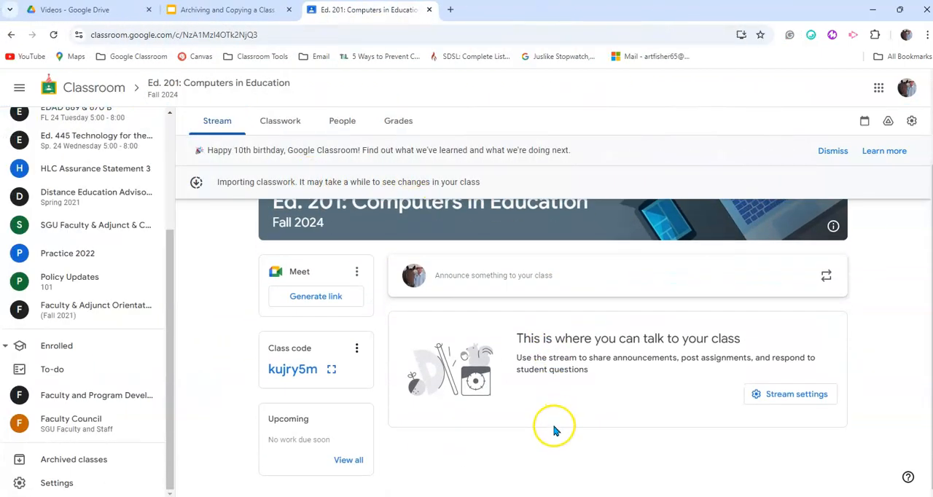
scroll(554, 430, "up", 2)
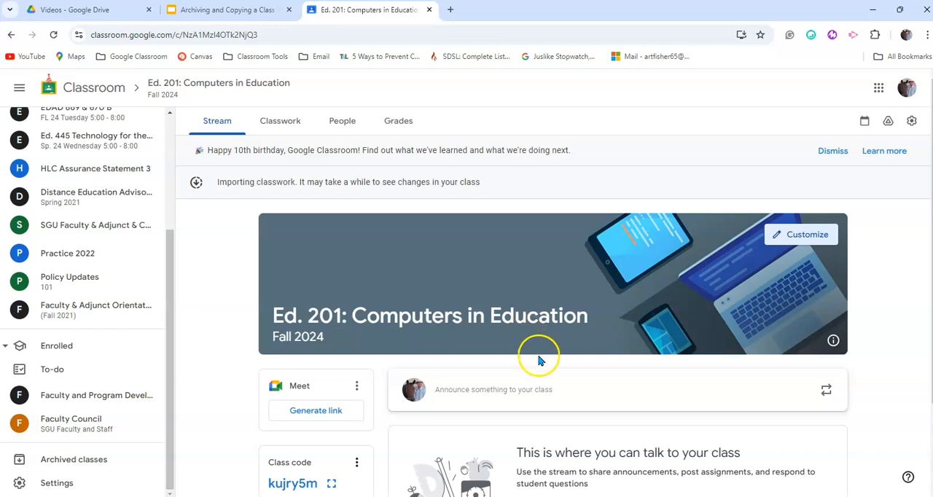
scroll(537, 386, "down", 2)
scroll(559, 446, "up", 2)
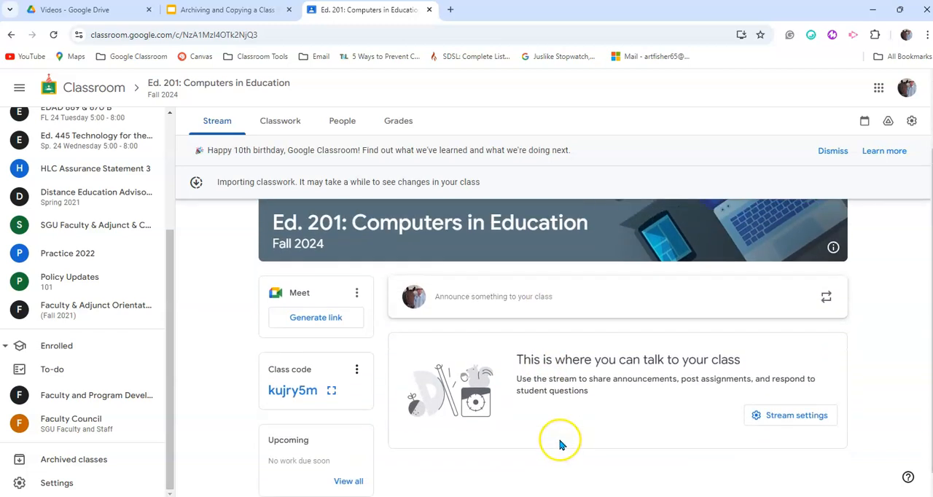
left_click(341, 124)
scroll(576, 427, "down", 1)
scroll(581, 430, "up", 1)
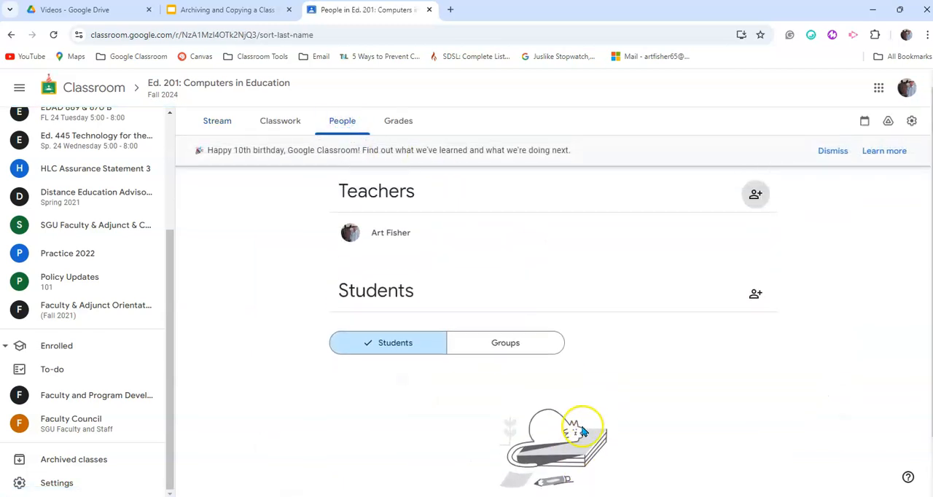
- Review the classwork topics and items copied into the Fall 2024 class, down to the Week 1 topic and Class Materials
left_click(275, 124)
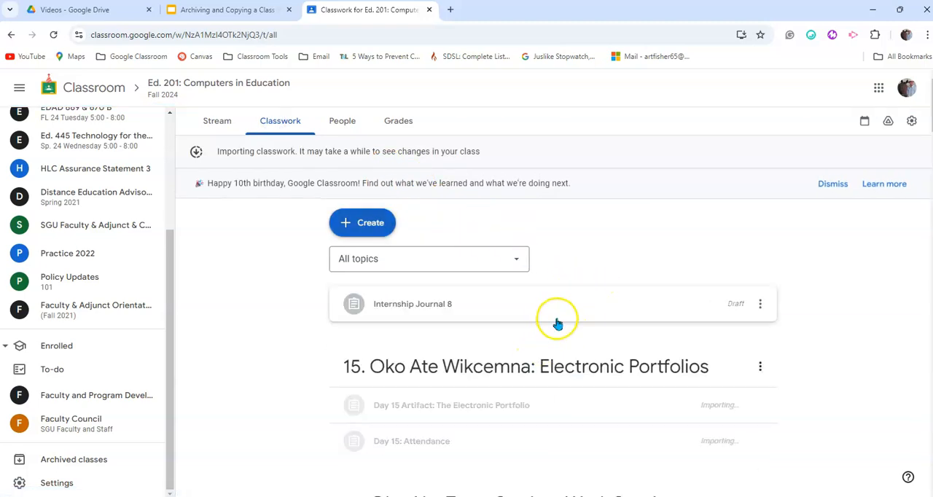
scroll(620, 383, "down", 3)
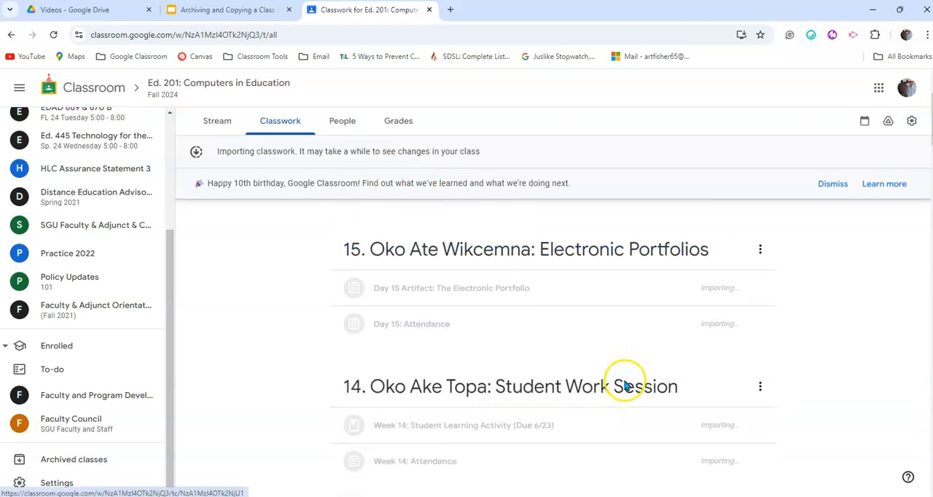
scroll(623, 383, "up", 2)
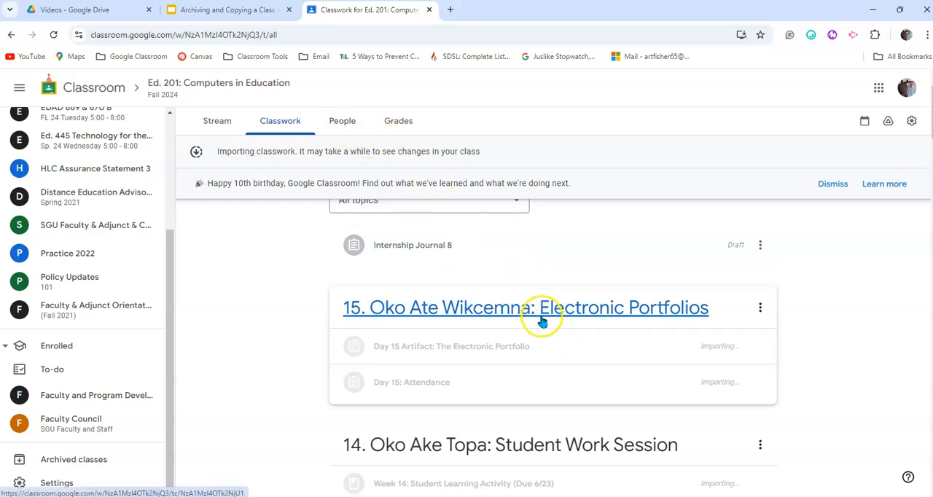
scroll(546, 327, "down", 4)
scroll(550, 329, "up", 5)
scroll(550, 327, "down", 2)
scroll(548, 321, "up", 1)
scroll(550, 321, "down", 1)
scroll(550, 321, "down", 10)
scroll(550, 323, "down", 9)
scroll(549, 328, "down", 9)
scroll(550, 339, "down", 5)
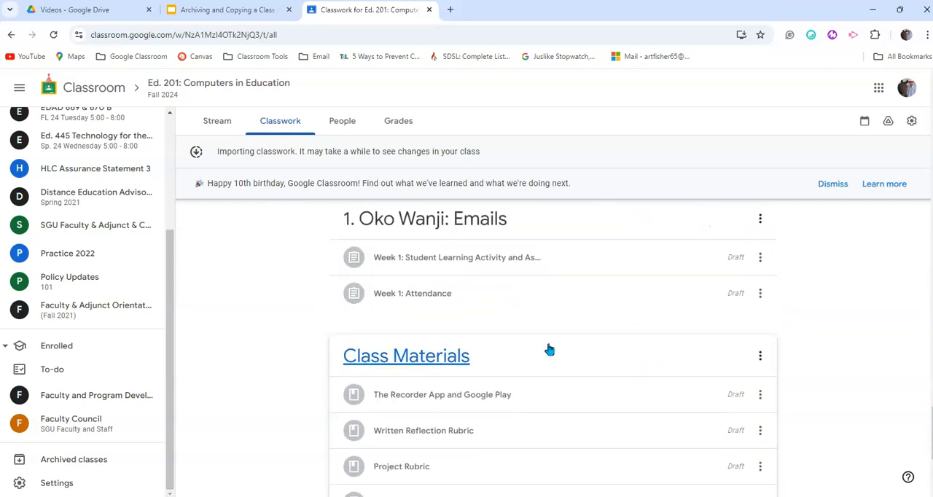
- Edit the "Week 1: Student Learning Activity and Assignment" draft, check the student access options for its slides attachment, and assign it
scroll(596, 324, "down", 1)
scroll(595, 325, "up", 2)
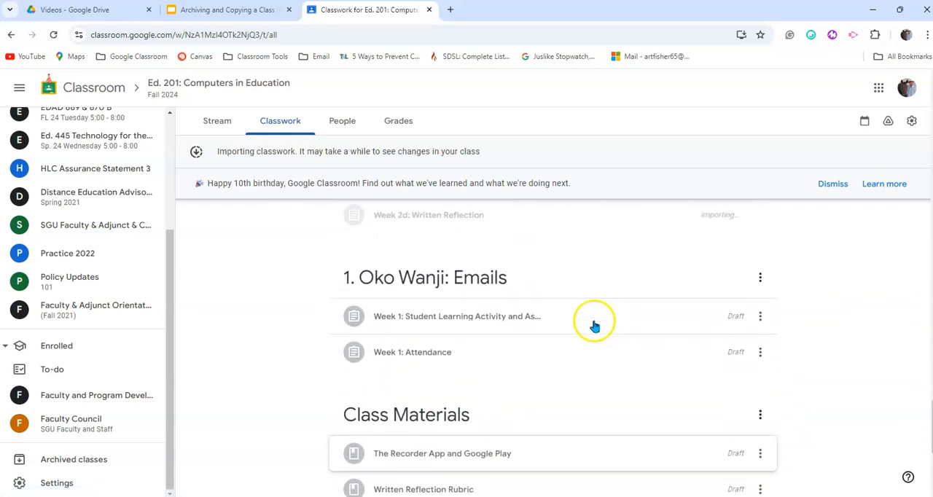
left_click(760, 317)
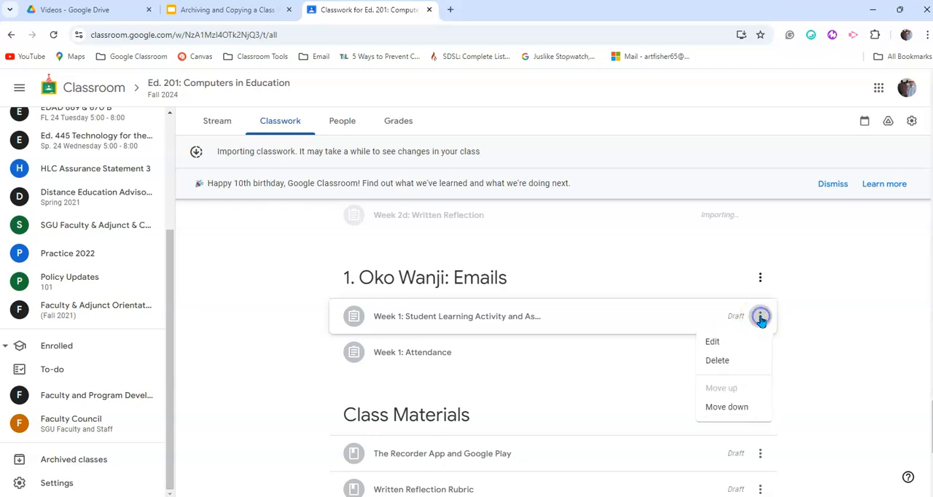
left_click(712, 343)
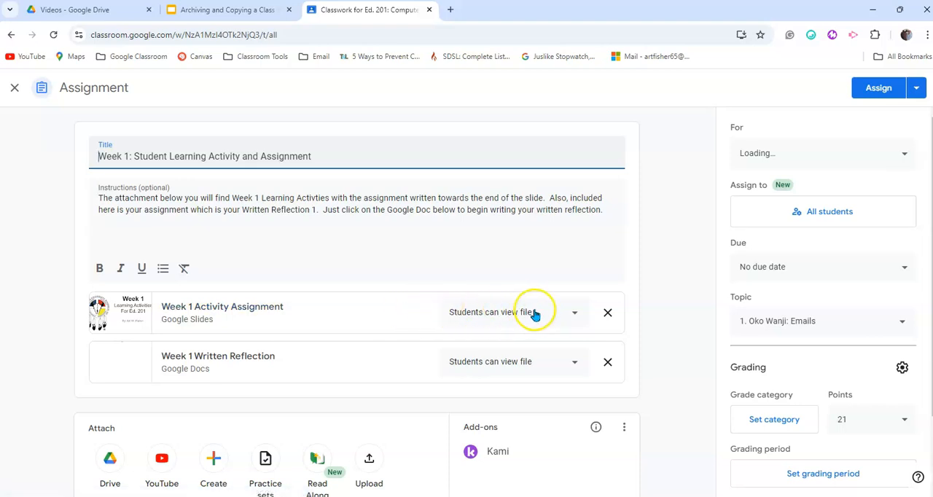
left_click(574, 313)
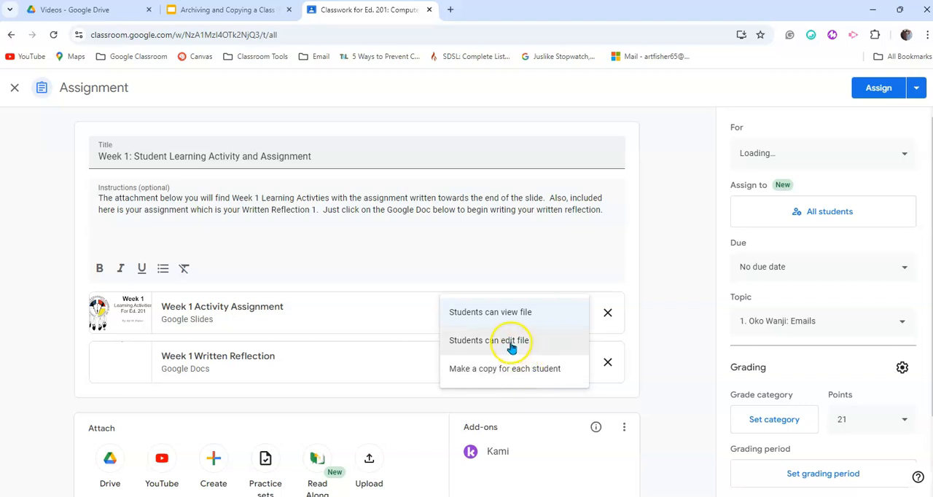
left_click(653, 312)
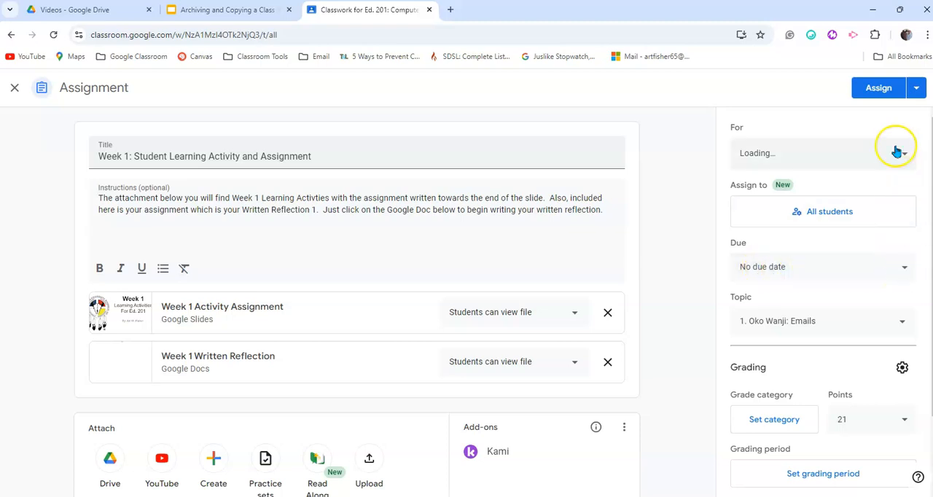
left_click(880, 88)
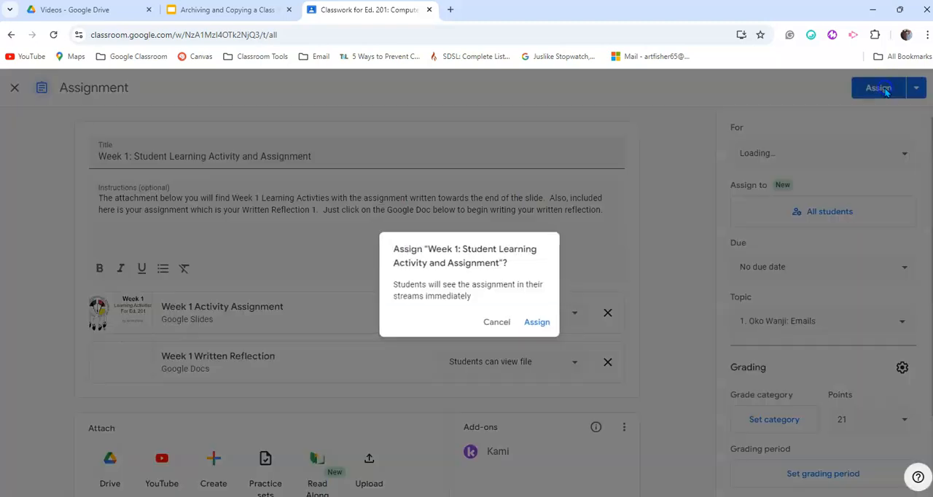
left_click(539, 325)
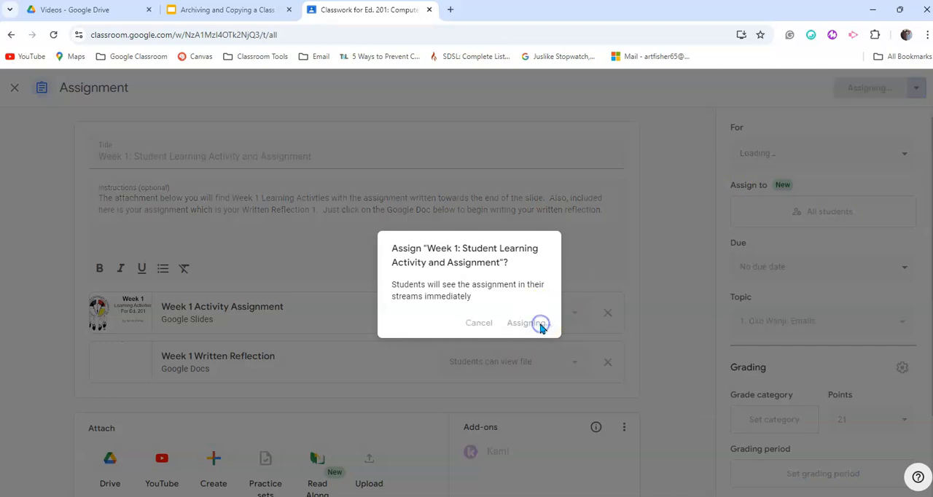